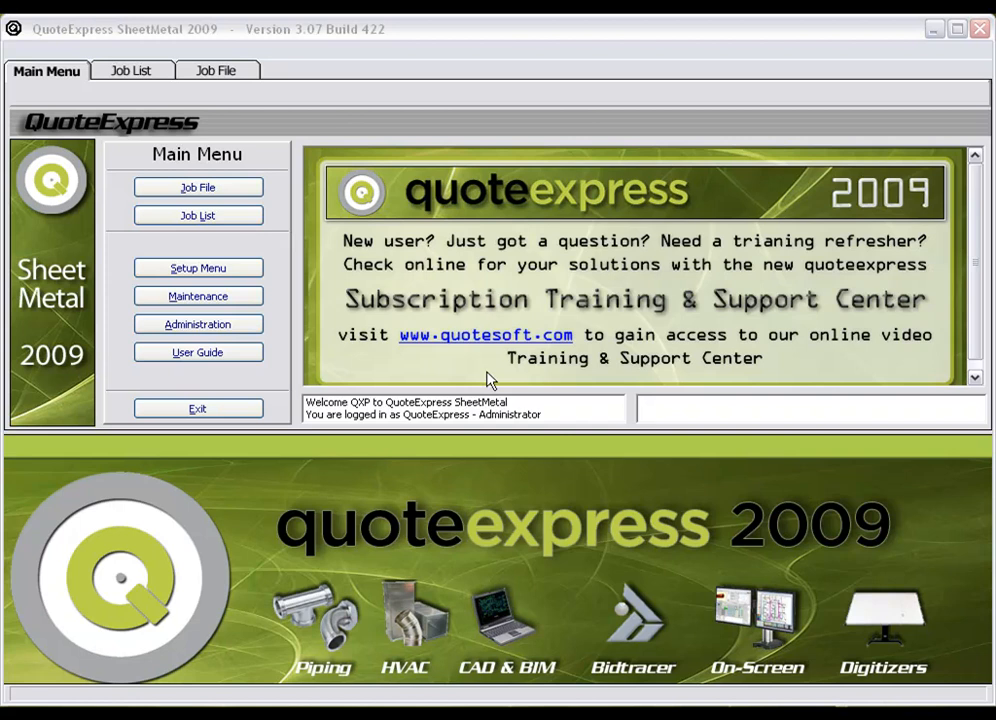
View the current job file, open the job list, and sort the jobs by Job ID and back by Job Name
left_click(226, 74)
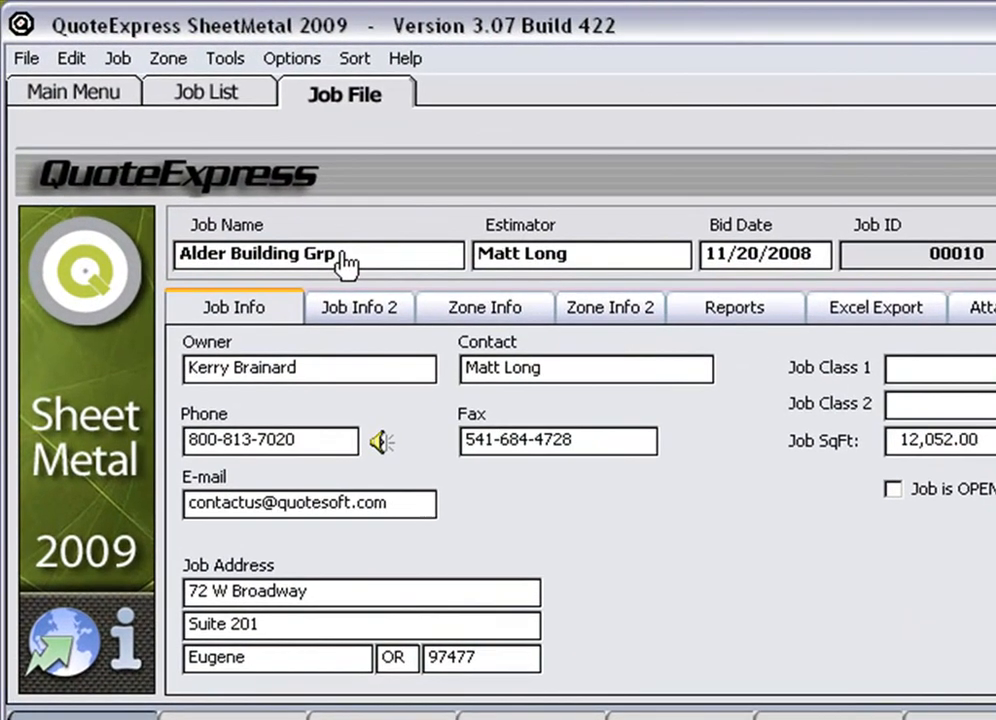
left_click(228, 96)
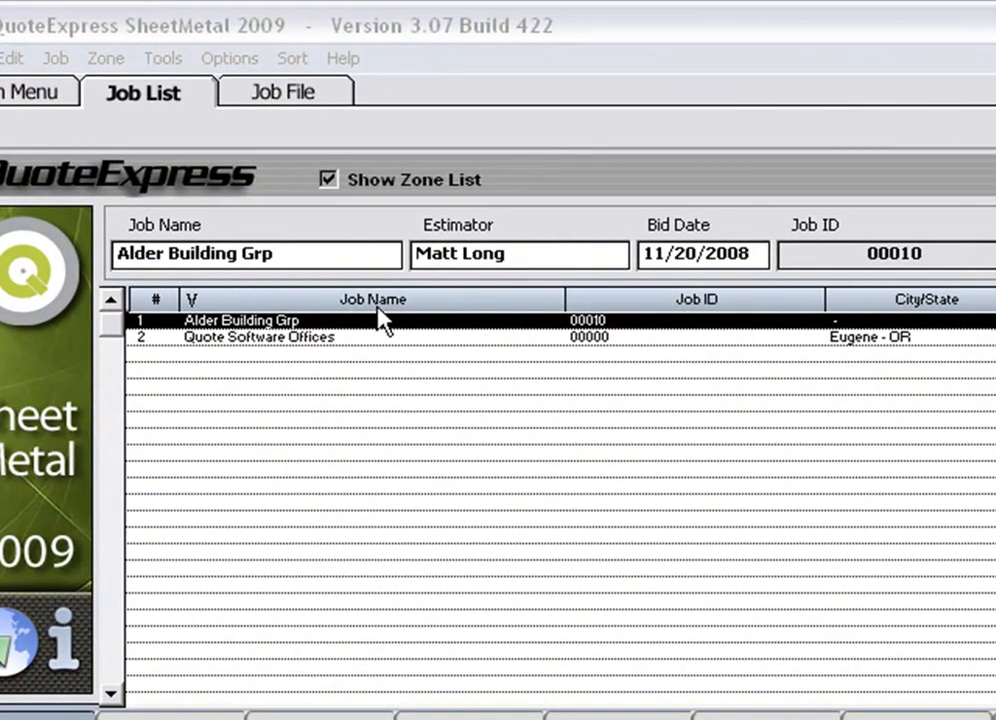
left_click(636, 300)
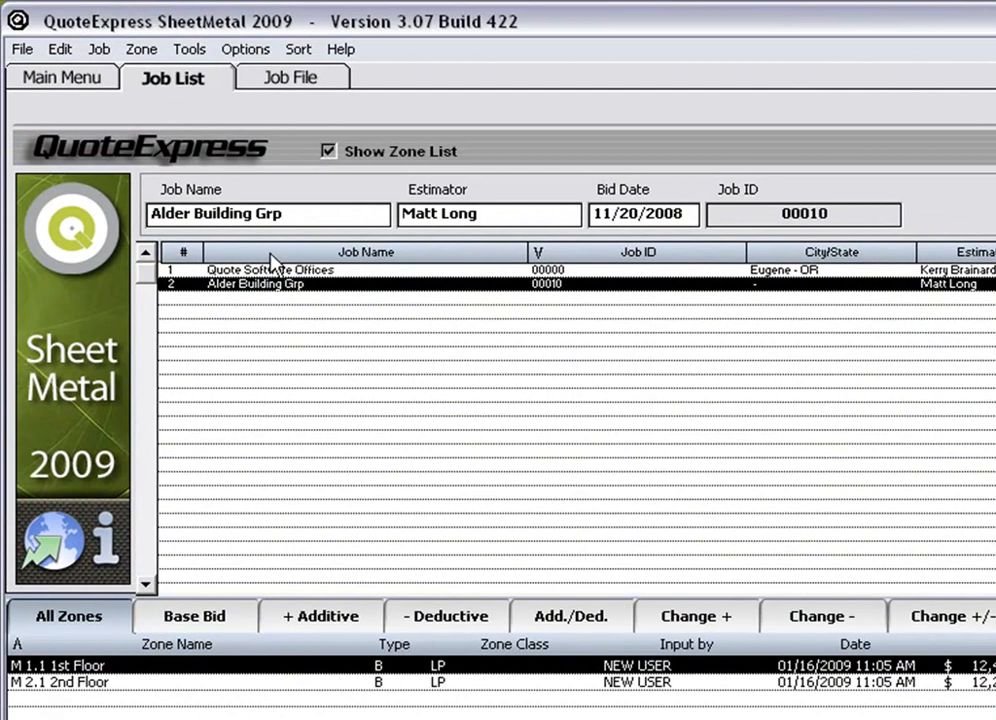
left_click(270, 254)
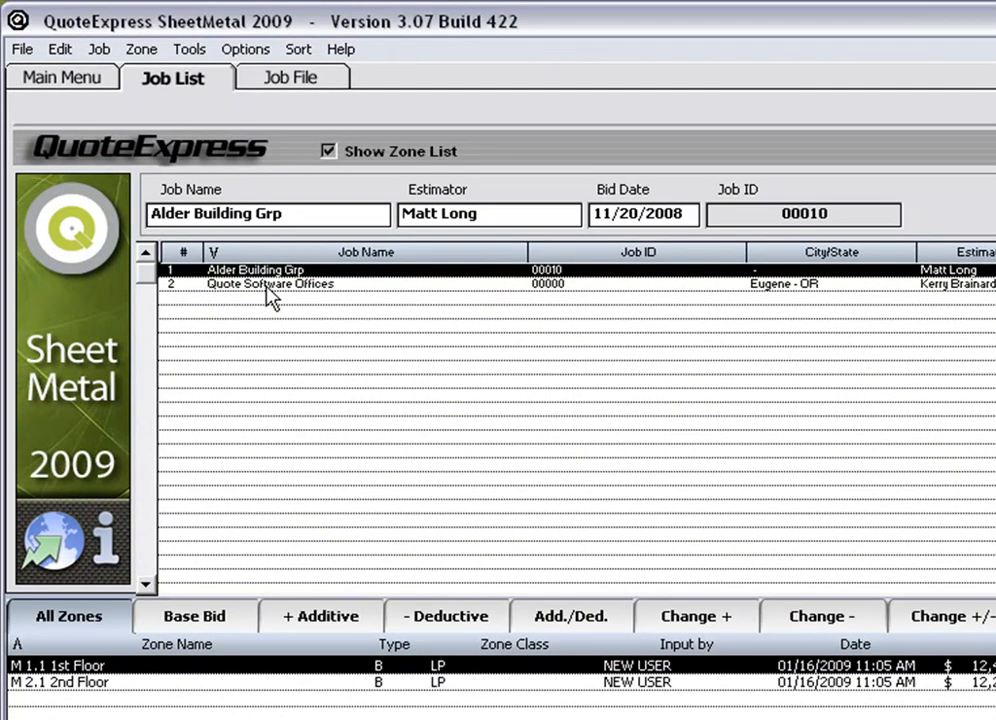
Open the Quote Software Offices job and review its general job details, billing information and standard factors
double_click(267, 285)
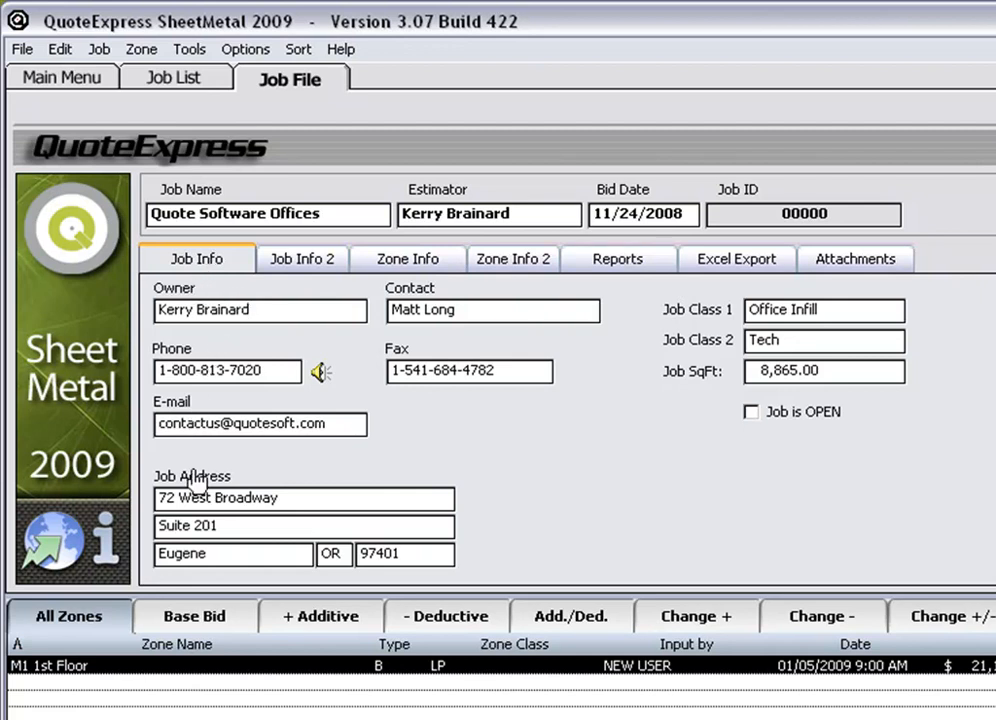
left_click(284, 266)
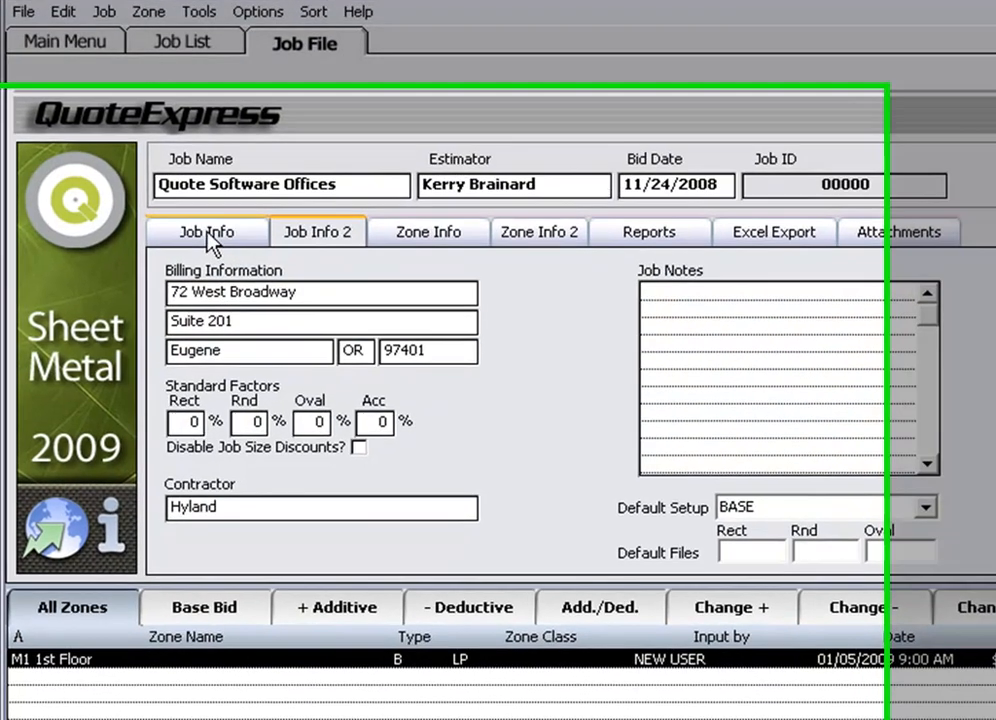
left_click(208, 236)
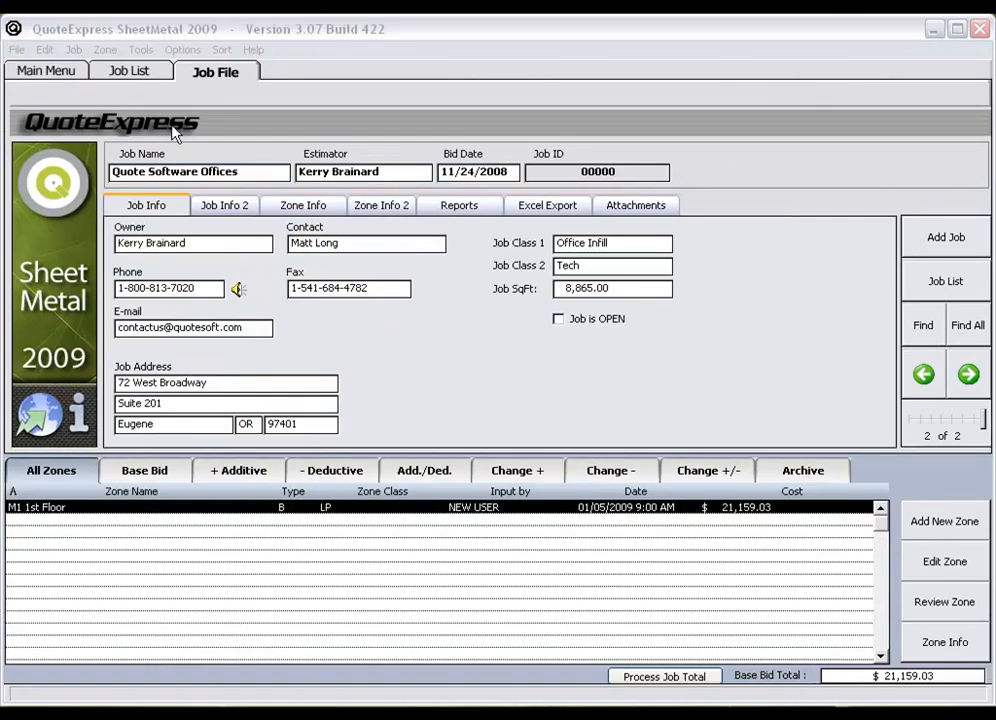
Return to the job list and compare the zones of Alder Building Grp and Quote Software Offices
left_click(138, 74)
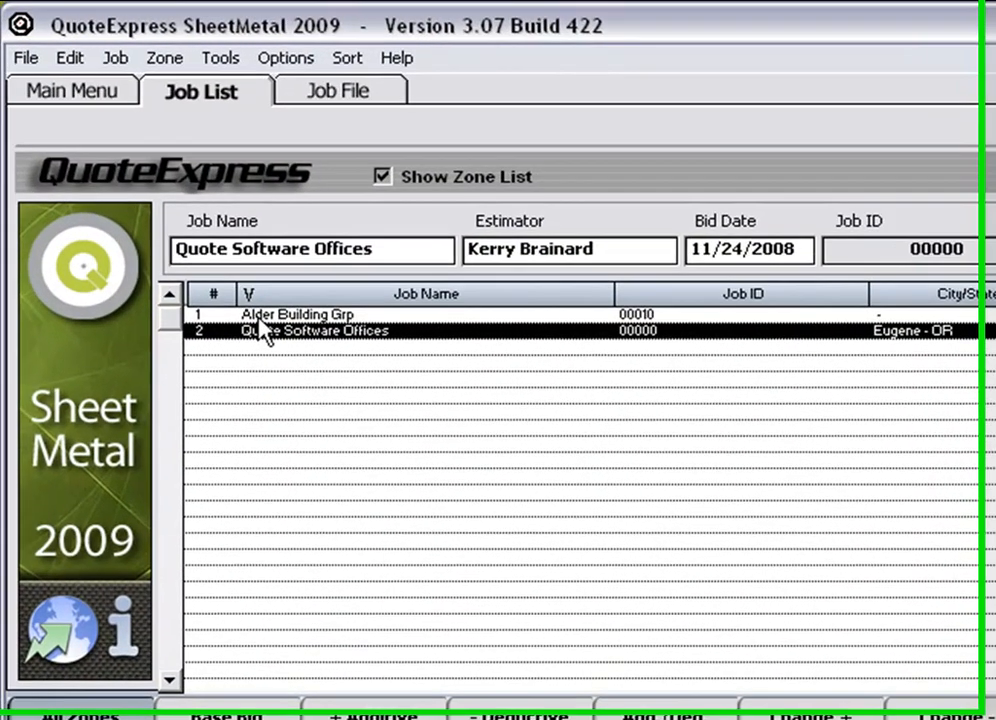
left_click(192, 245)
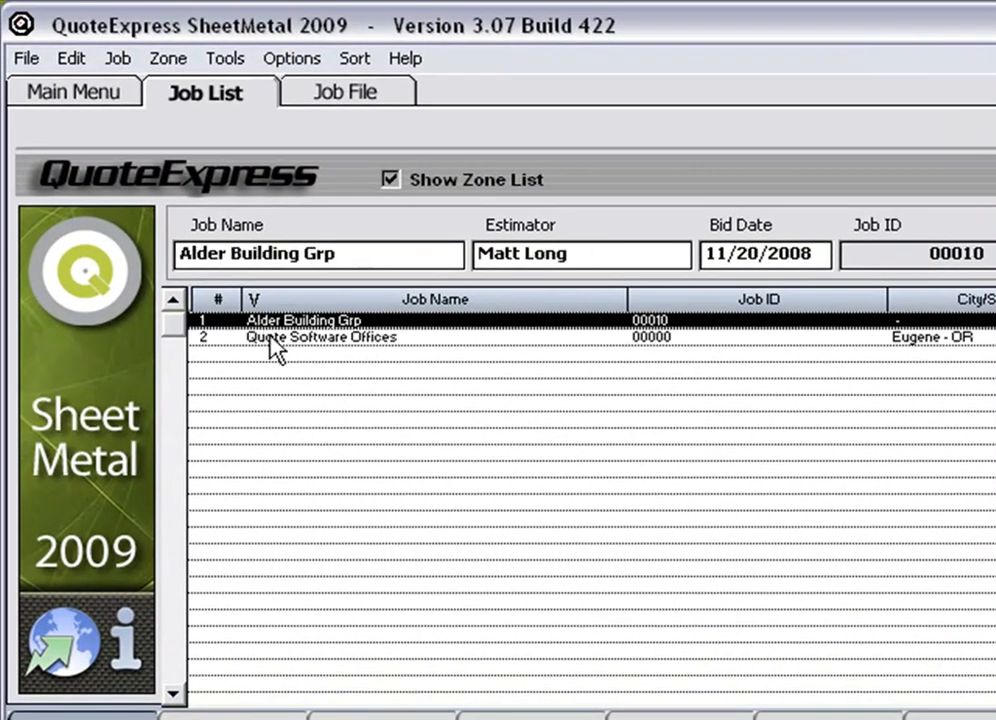
left_click(272, 337)
left_click(272, 322)
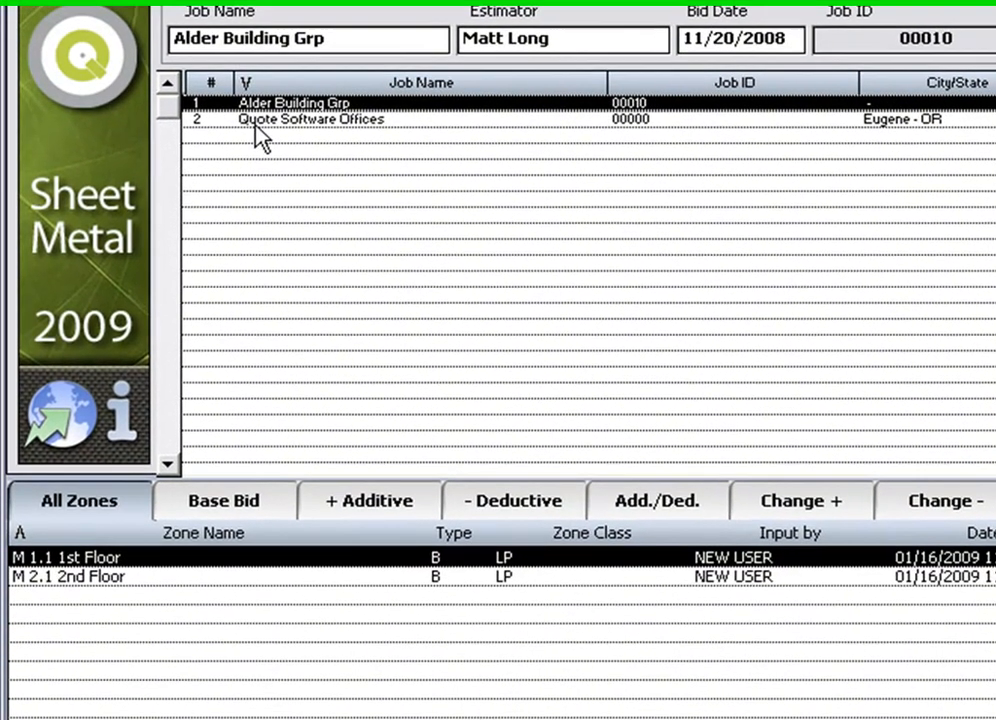
left_click(265, 340)
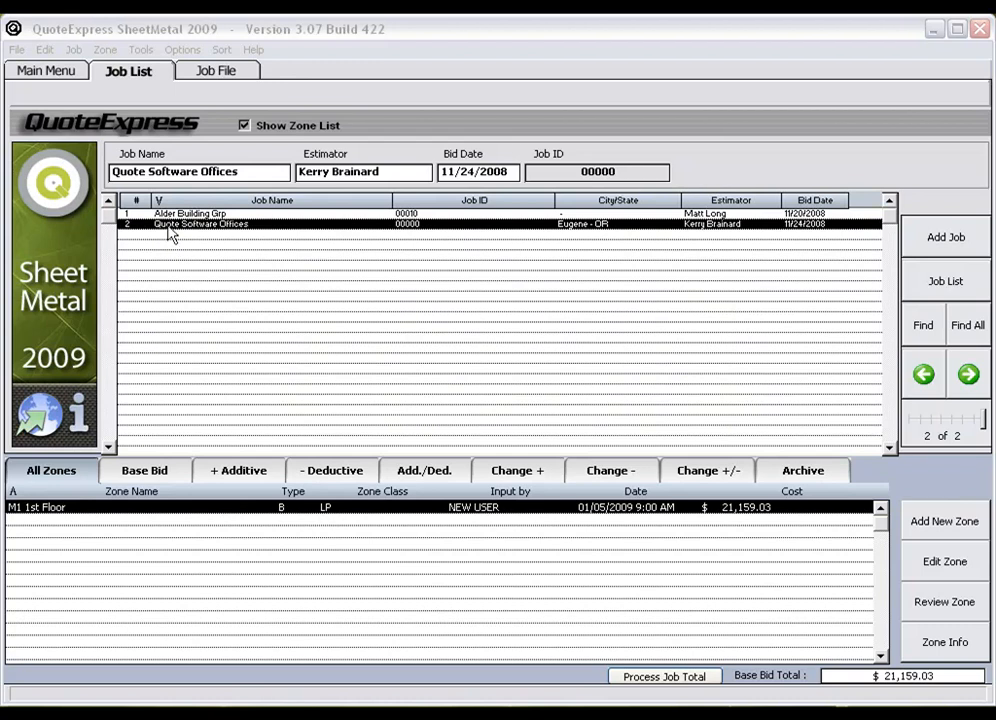
Examine the commands available for the Quote Software Offices job and for its M1 1st Floor zone
right_click(169, 232)
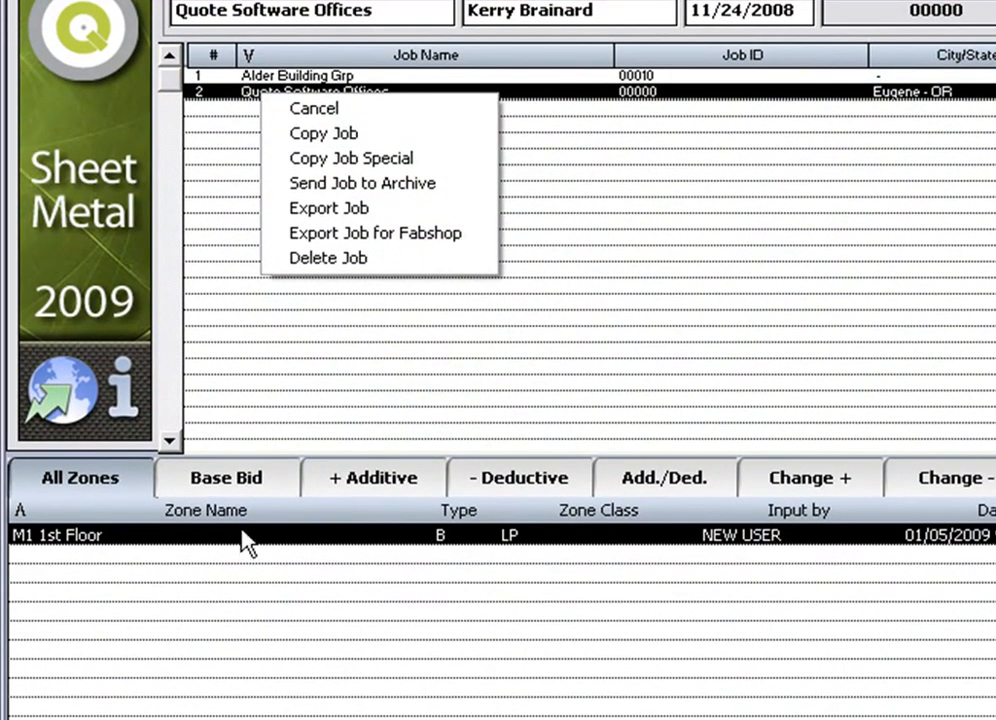
left_click(247, 535)
right_click(245, 537)
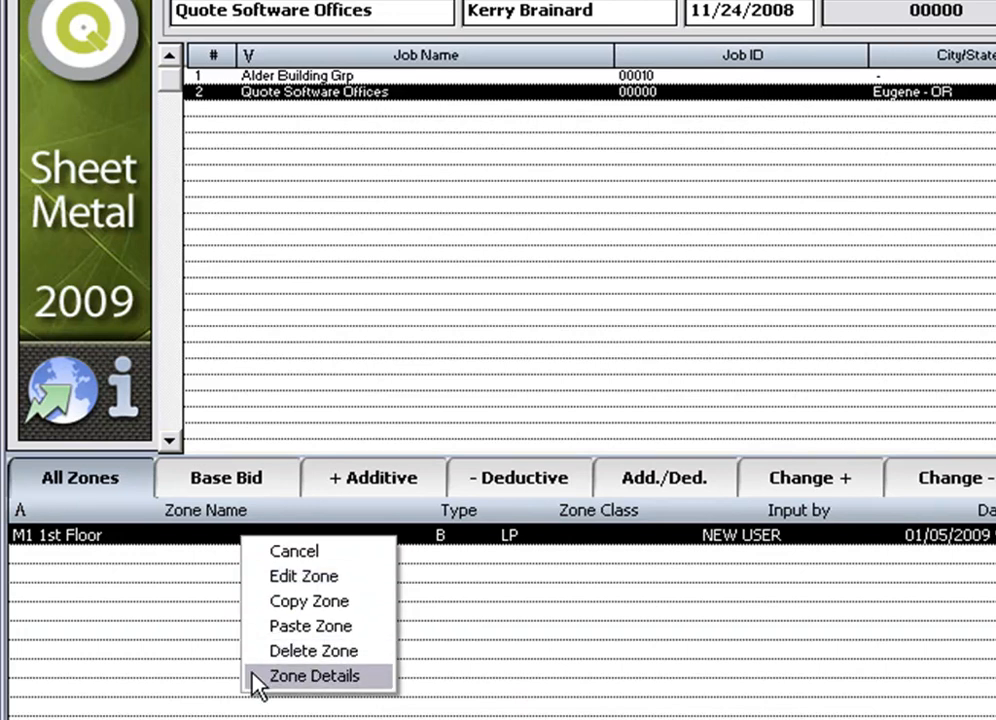
left_click(505, 573)
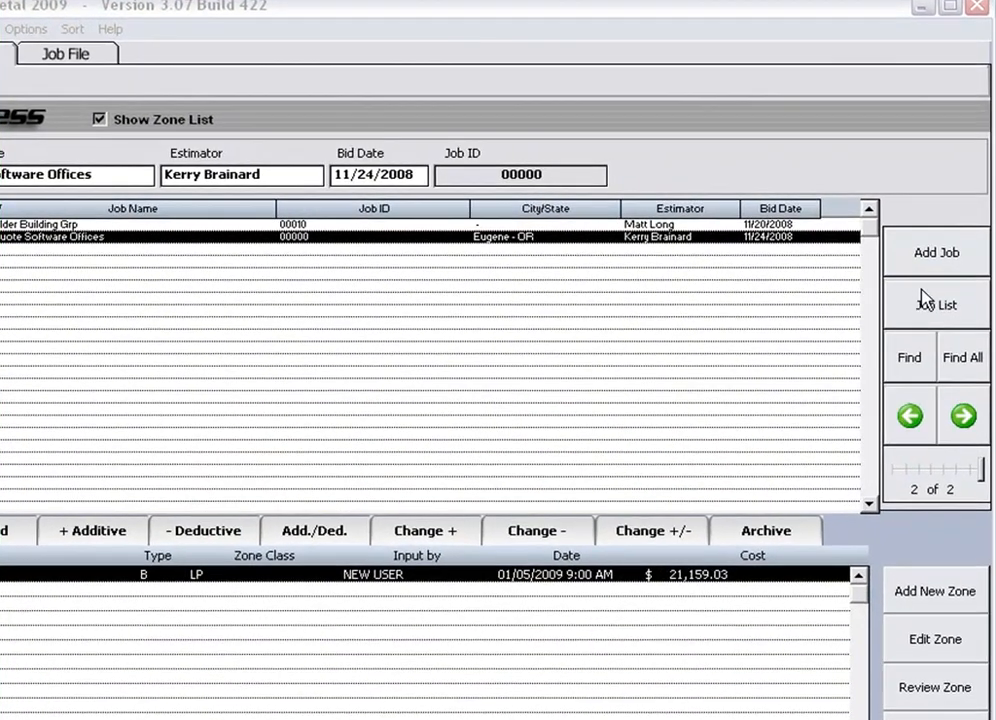
Start a new job named Training Job with the description High Rise and QuoteExpress as the estimator
left_click(926, 258)
left_click(273, 274)
type("Training ")
type("Job")
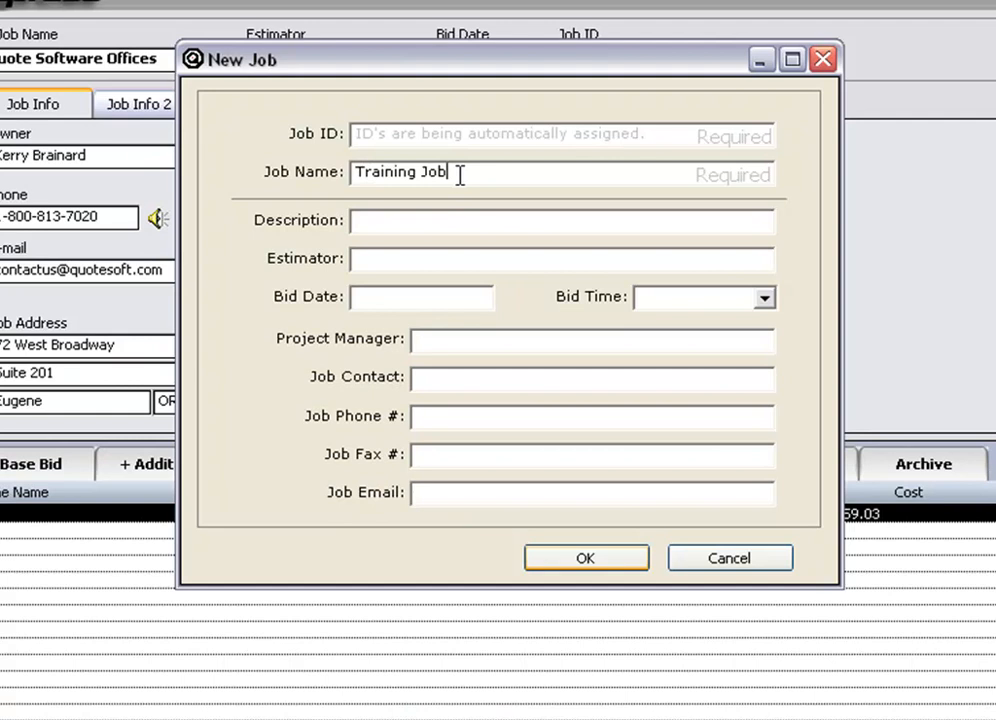
left_click(405, 221)
type("High Rise")
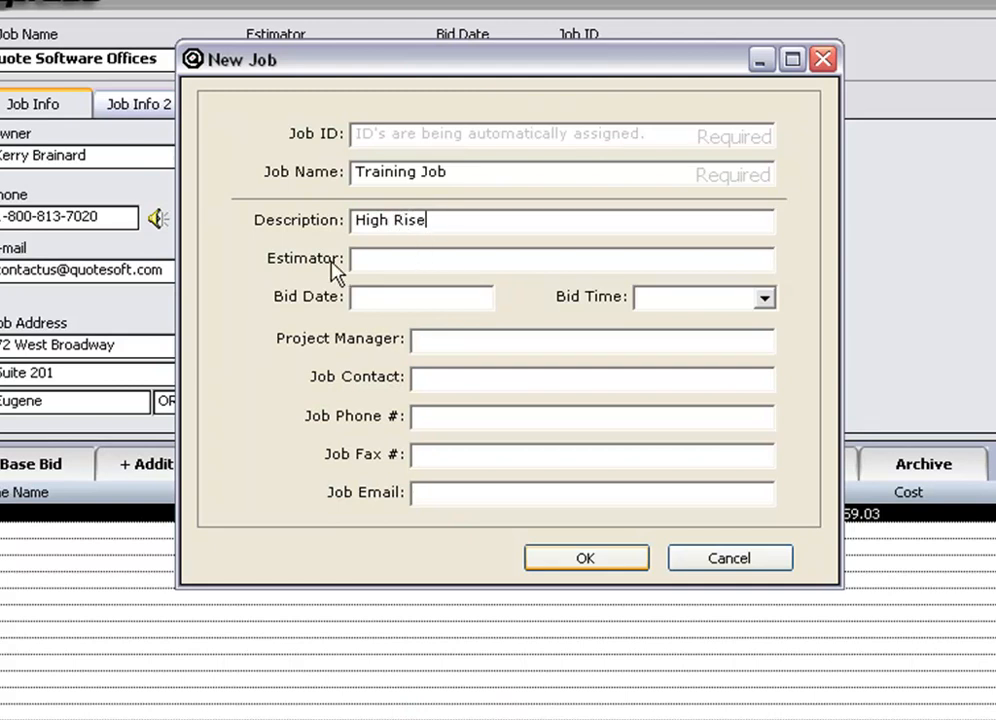
type("QuoteExpress")
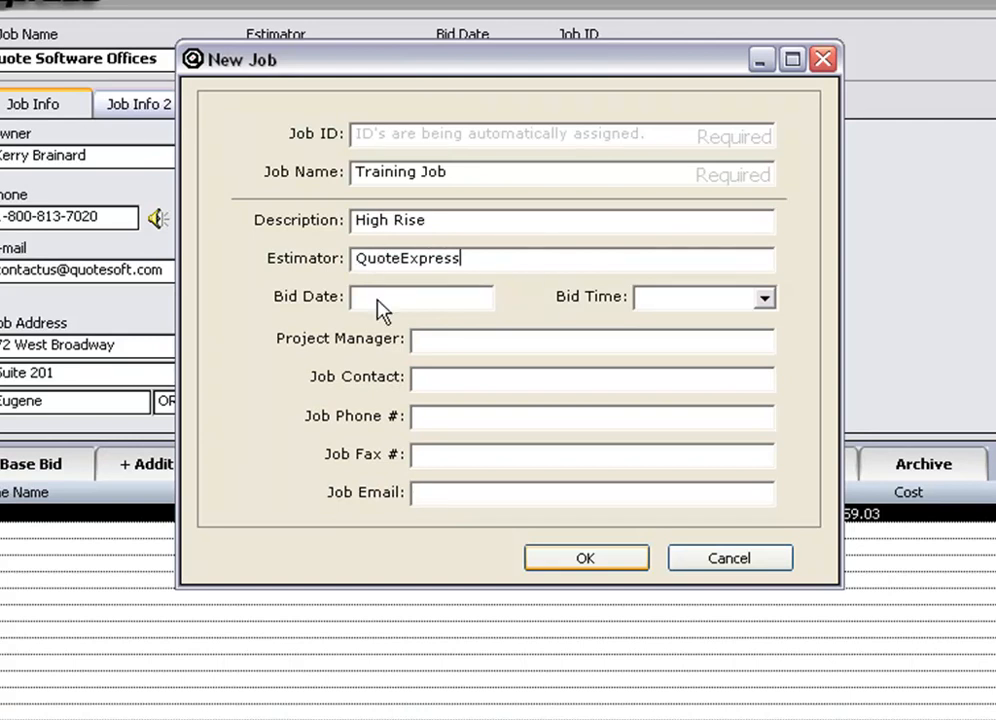
Set the new job's bid date to 7/10/2009 and bid time to 2:00 PM, and create the job
left_click(377, 299)
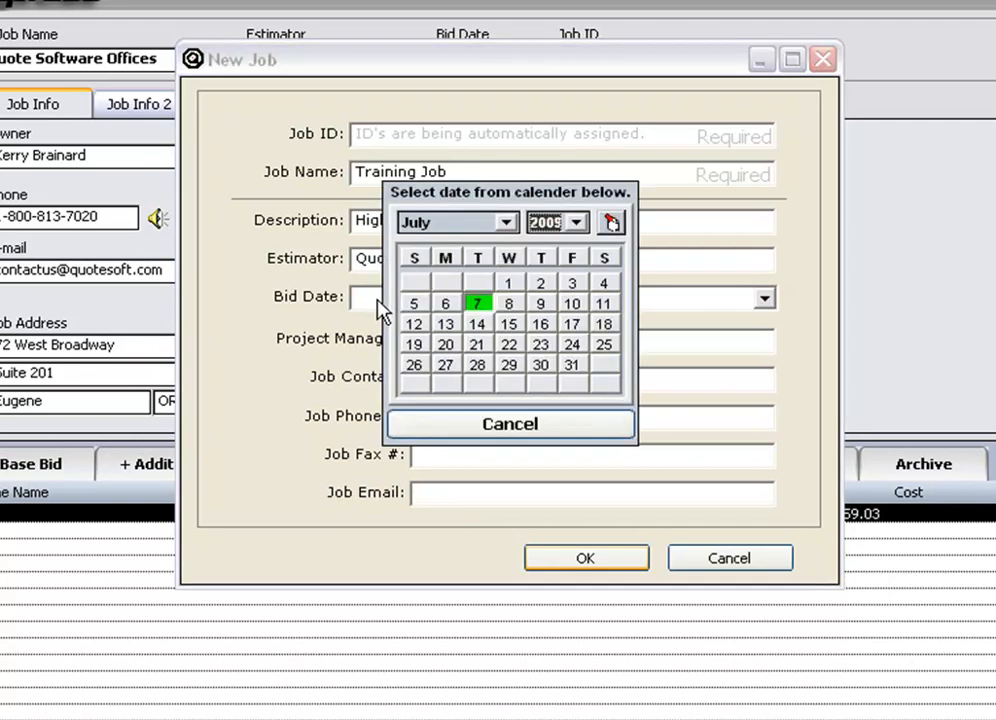
left_click(571, 304)
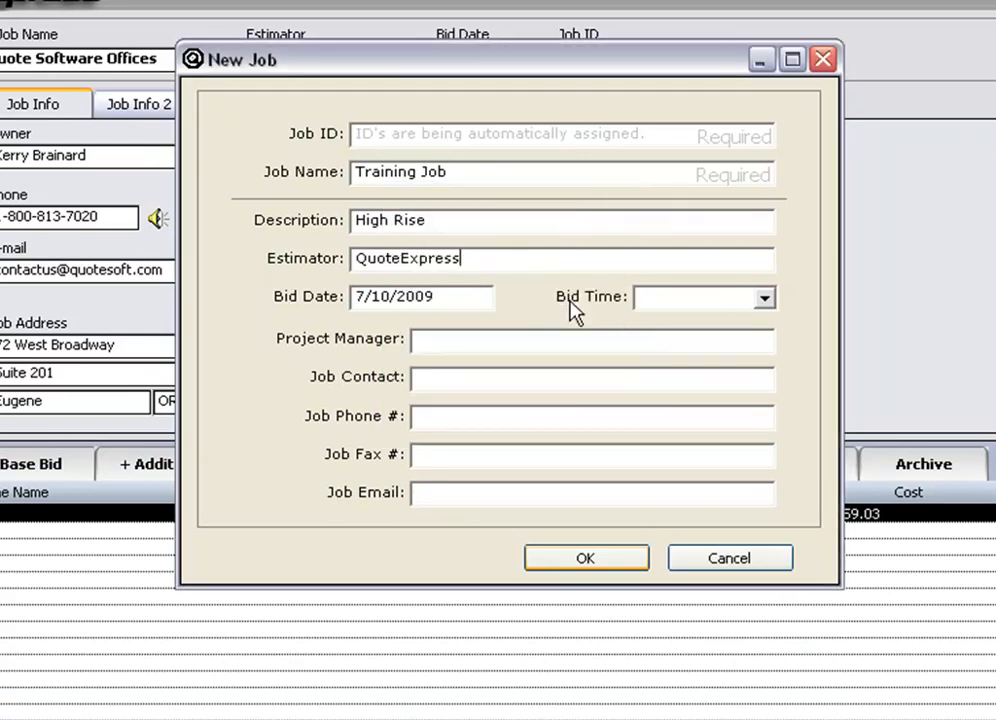
left_click(648, 298)
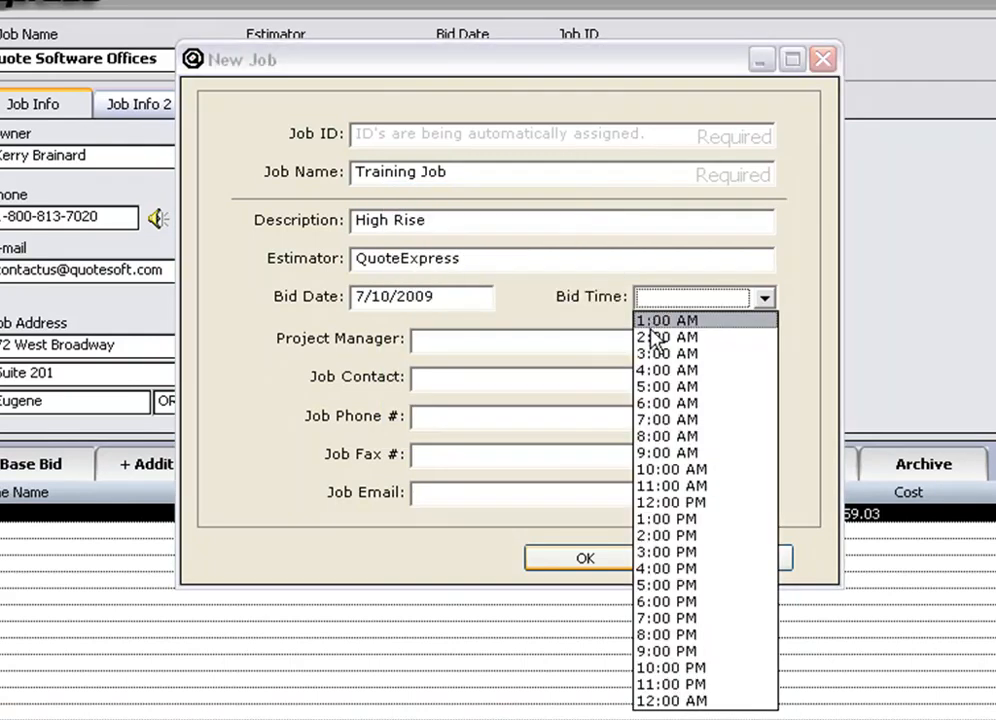
left_click(662, 537)
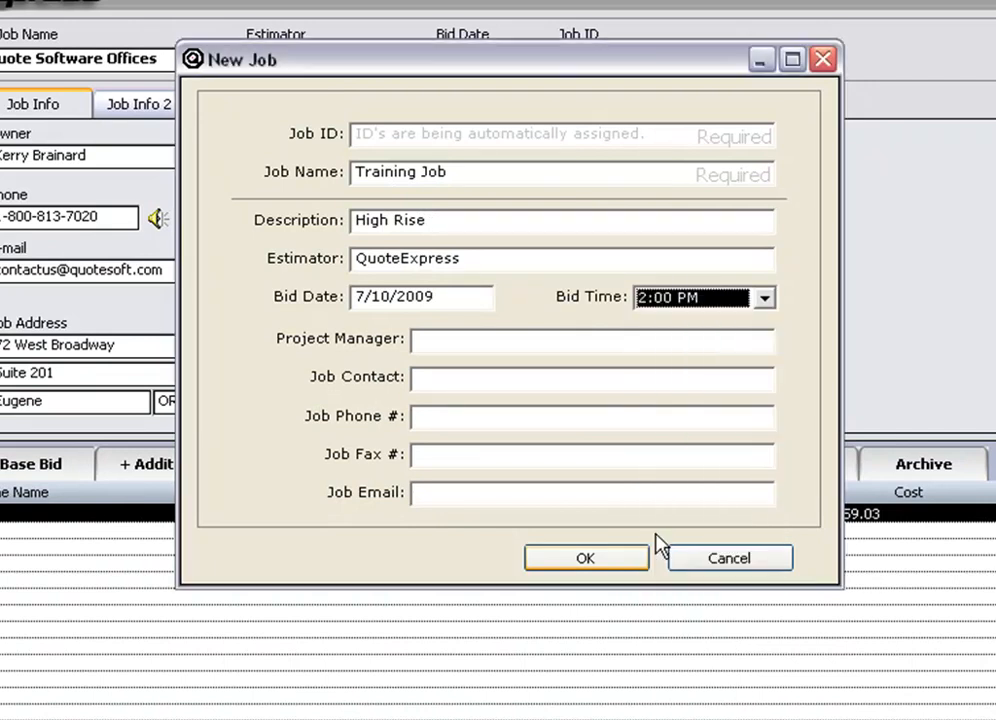
left_click(616, 343)
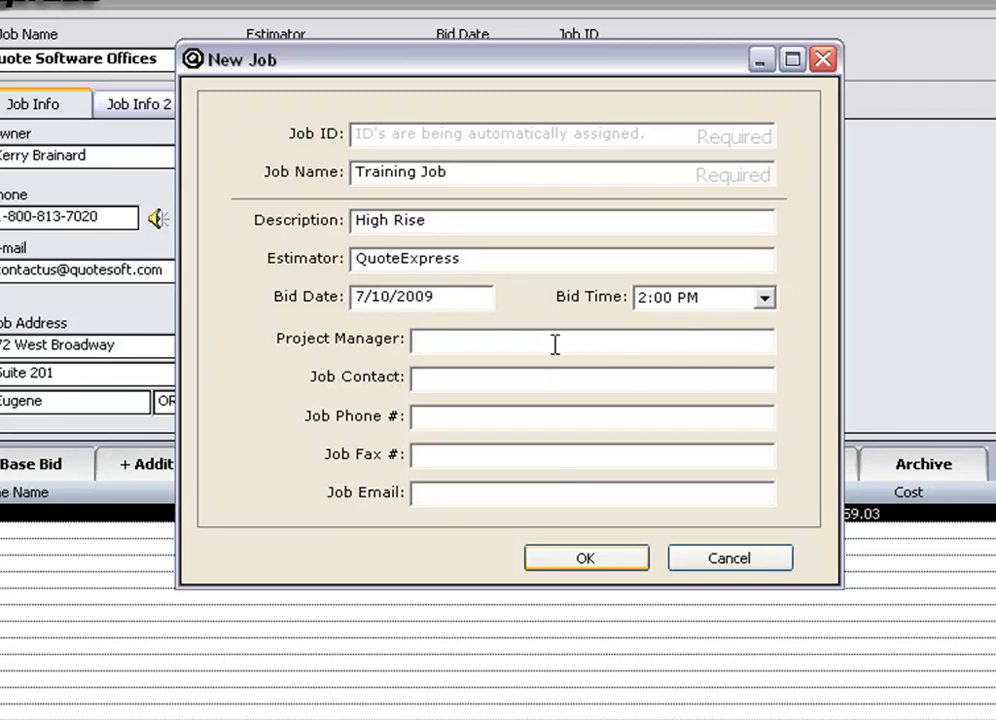
left_click(553, 565)
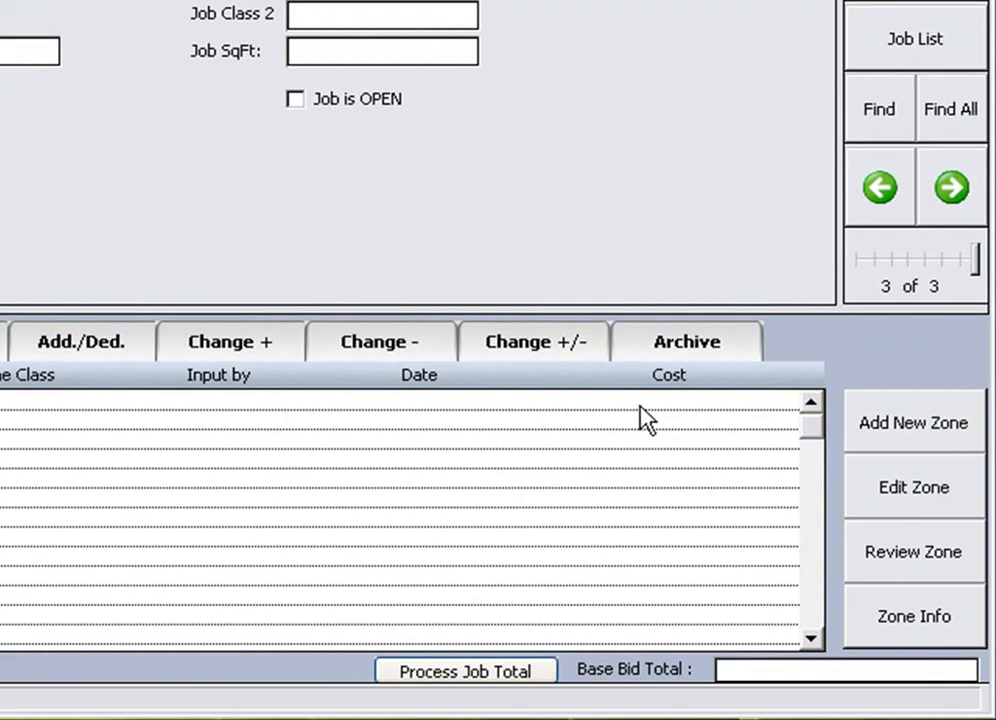
Add a new zone named M1 to the job with Base Bid as the zone type
left_click(918, 430)
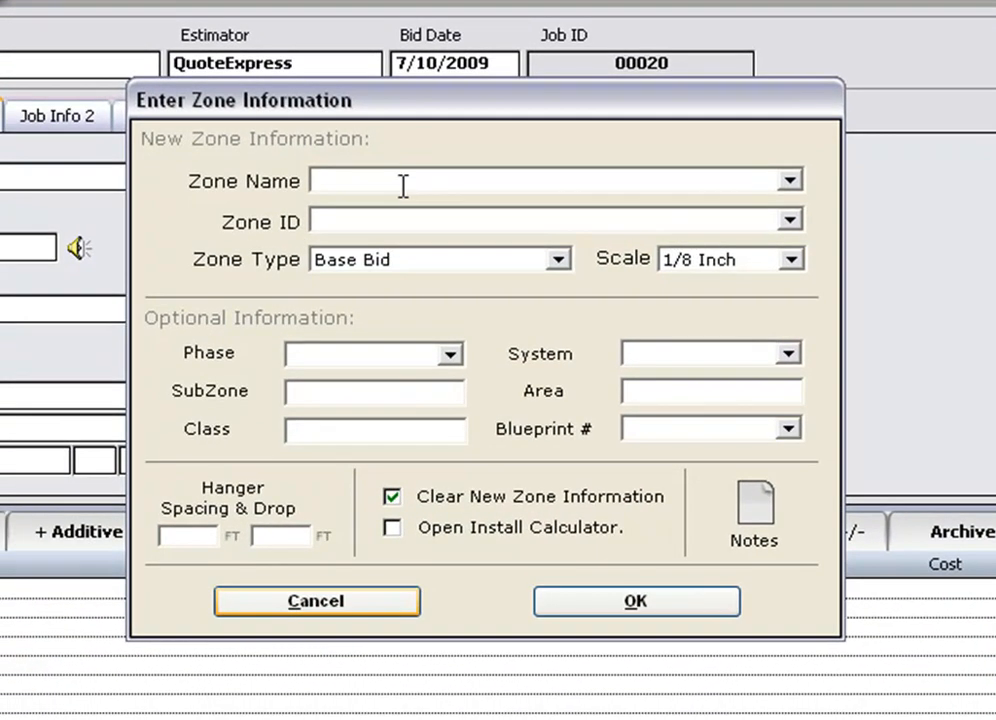
left_click(373, 207)
type("M1")
left_click(560, 259)
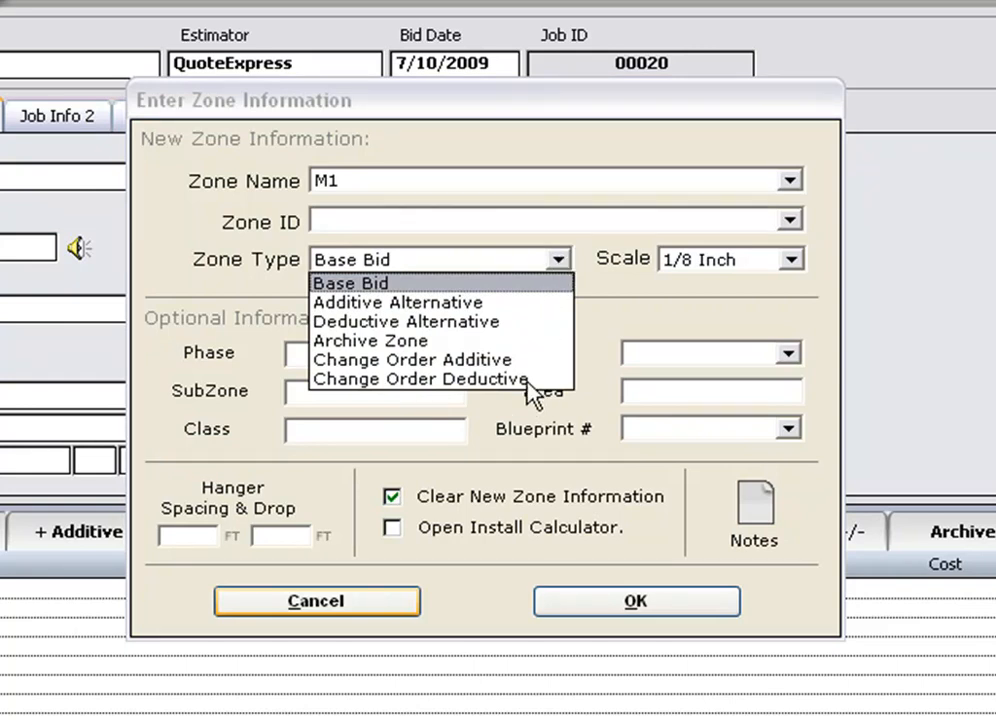
left_click(527, 284)
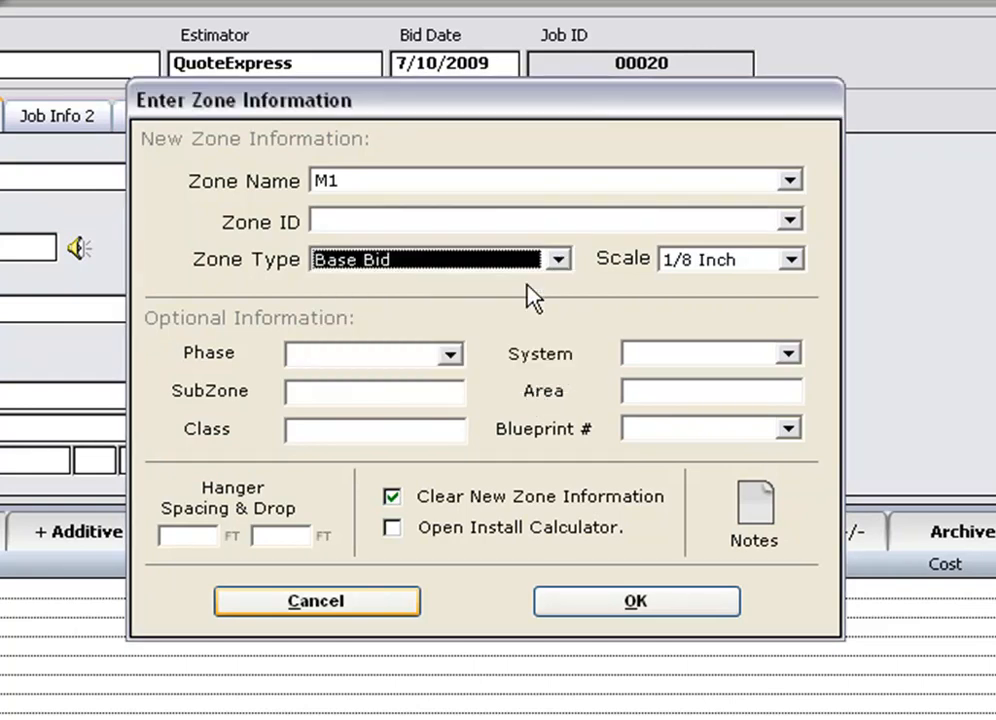
Look through the drawing scales offered for the zone, from the inch scales down to the millimetre ones
left_click(792, 261)
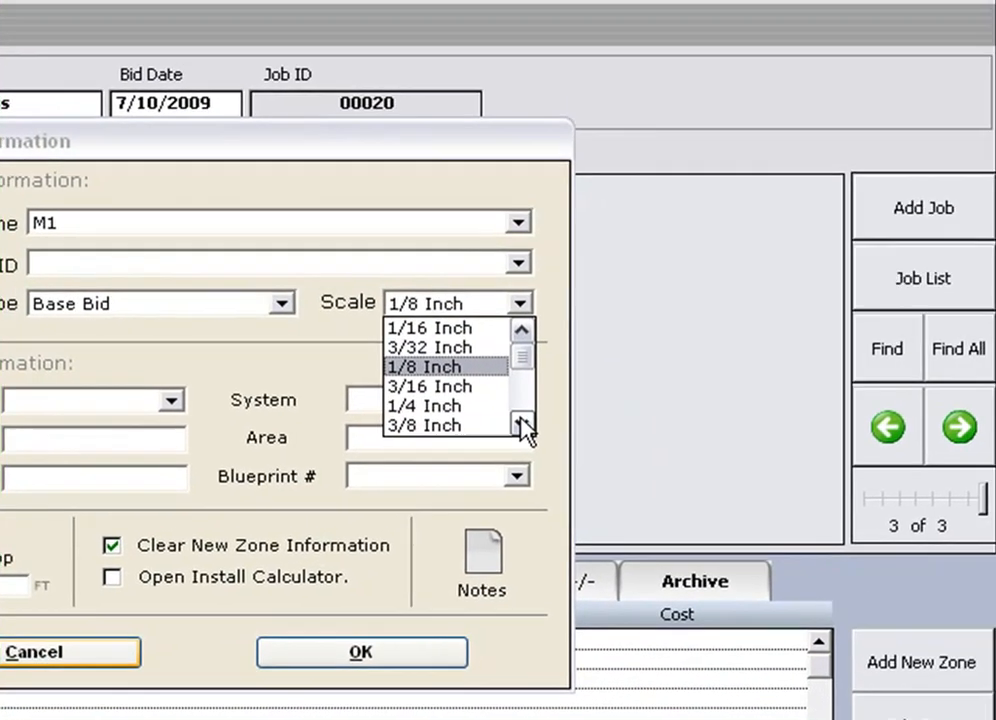
left_click(521, 425)
left_click(521, 425)
left_click(521, 425)
left_click(521, 425)
left_click(518, 421)
left_click(518, 421)
left_click(518, 421)
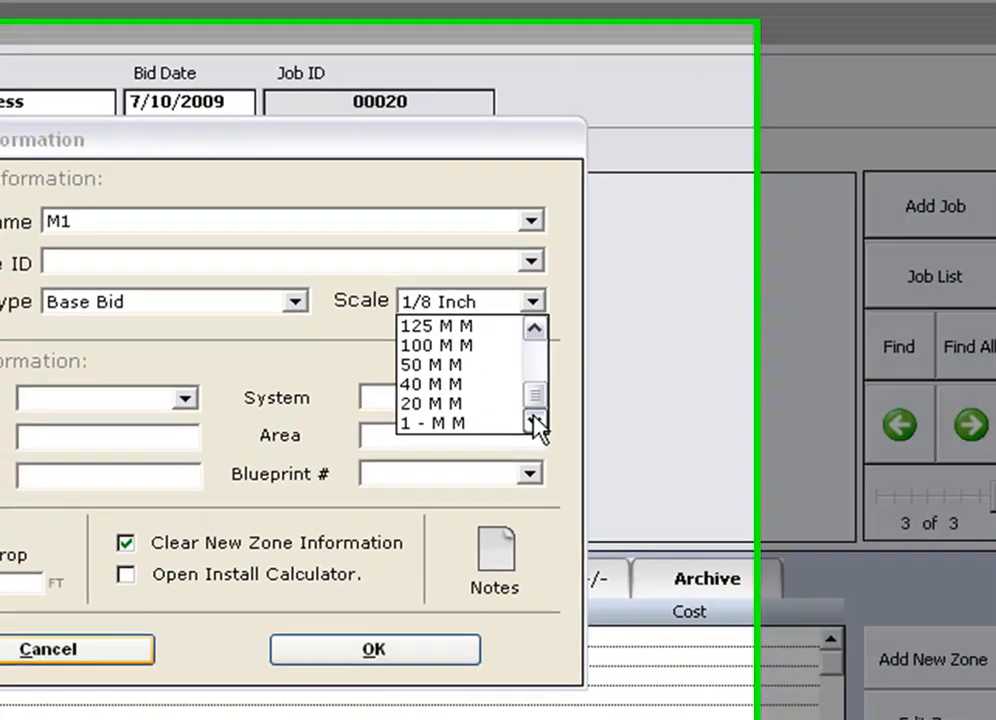
left_click(543, 364)
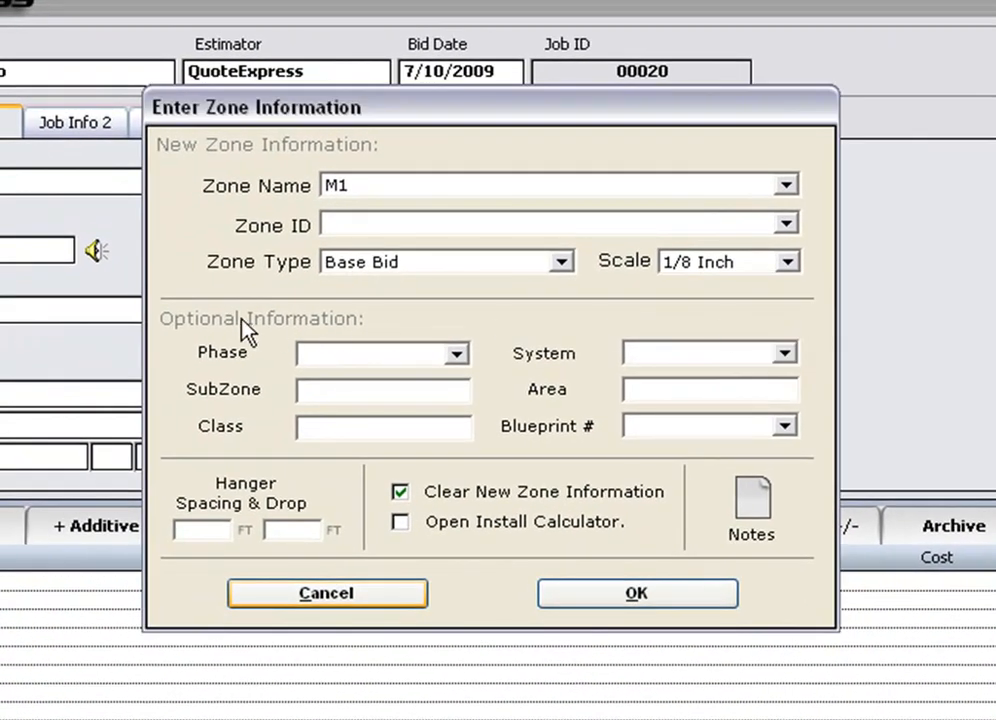
Set the zone's phase to Rough-In and its system to Supply
left_click(373, 368)
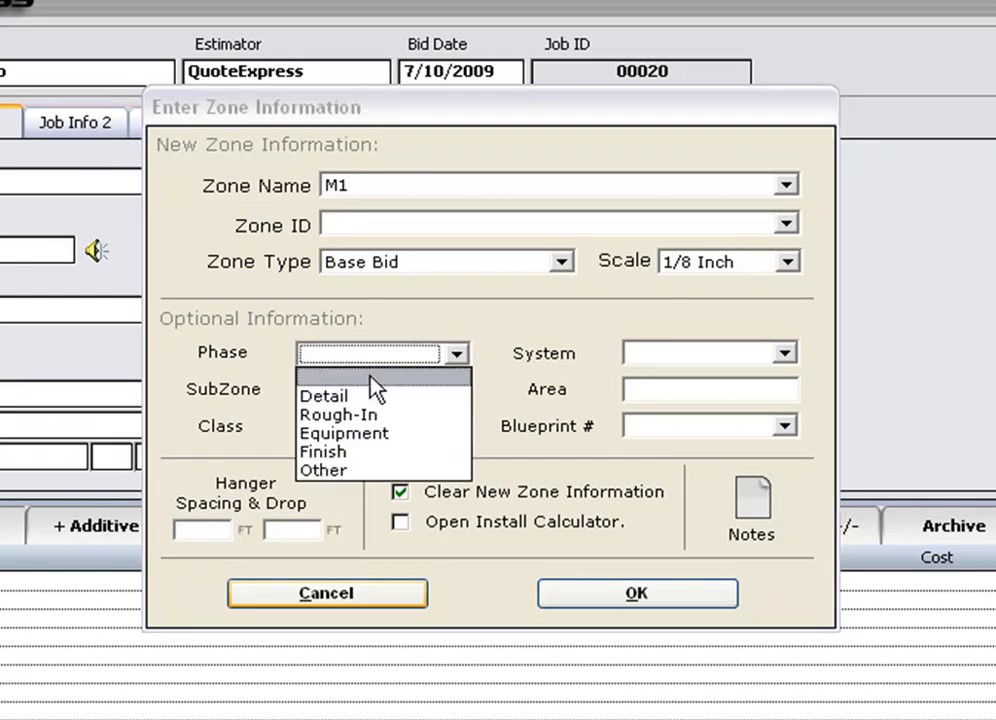
left_click(362, 418)
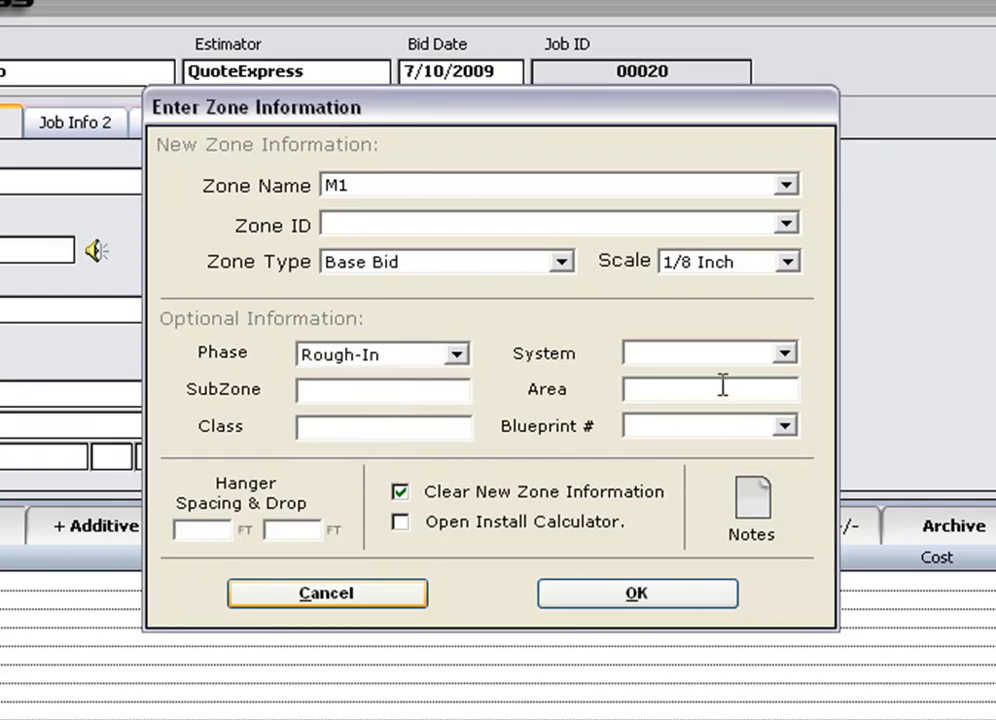
left_click(704, 352)
left_click(689, 398)
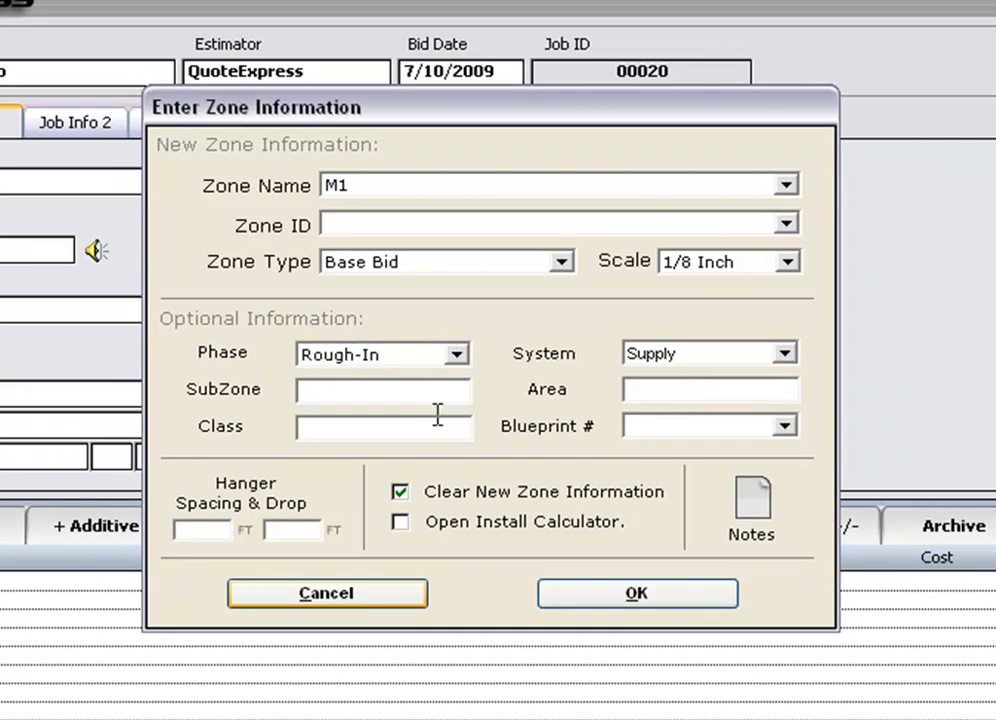
Enter RTU 1 as the subzone, 1st Floor as the area and Low Press as the class
left_click(333, 391)
type("RTU 1")
left_click(640, 392)
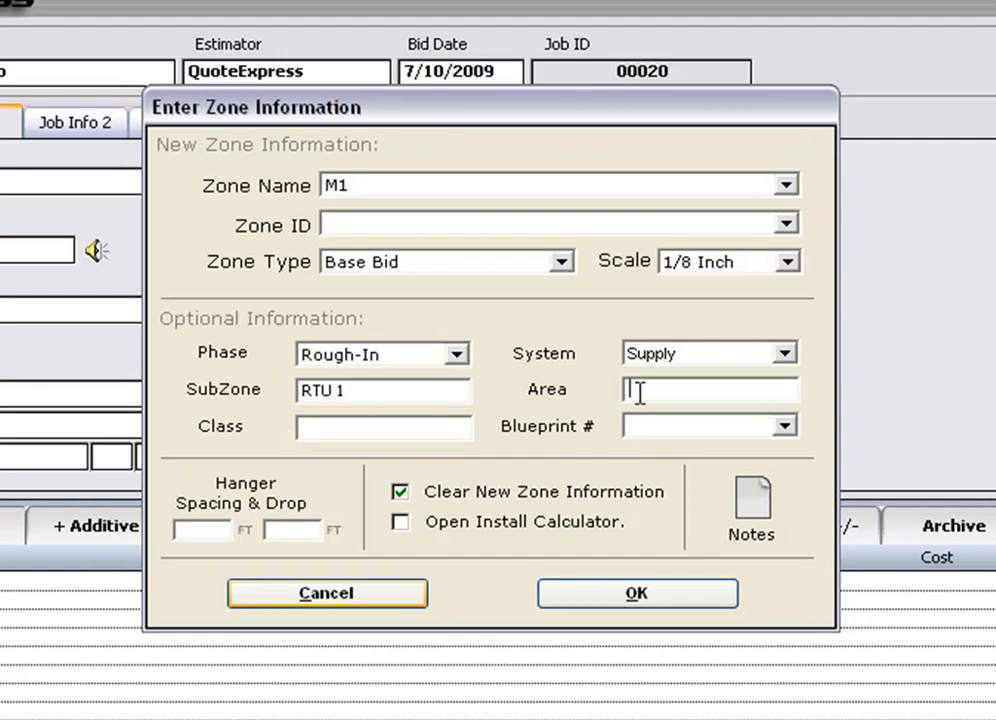
type("1st Floor")
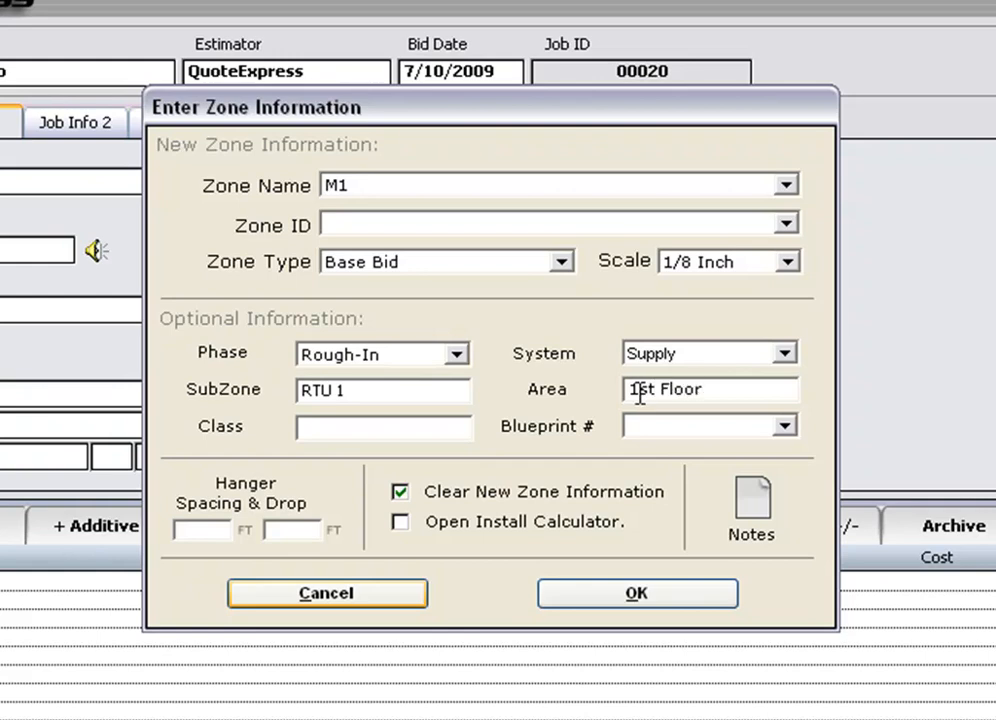
left_click(341, 430)
type("Low Press")
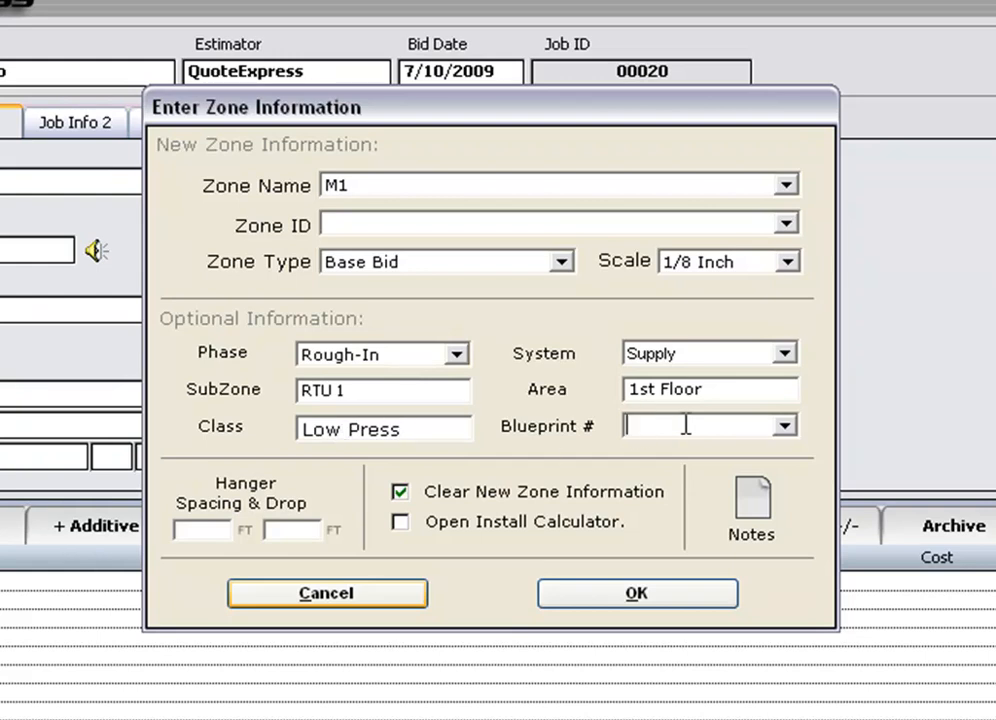
Set the hanger spacing to 8 ft and the drop to 4 ft, and accept the zone information
left_click(198, 529)
type("8")
left_click(289, 530)
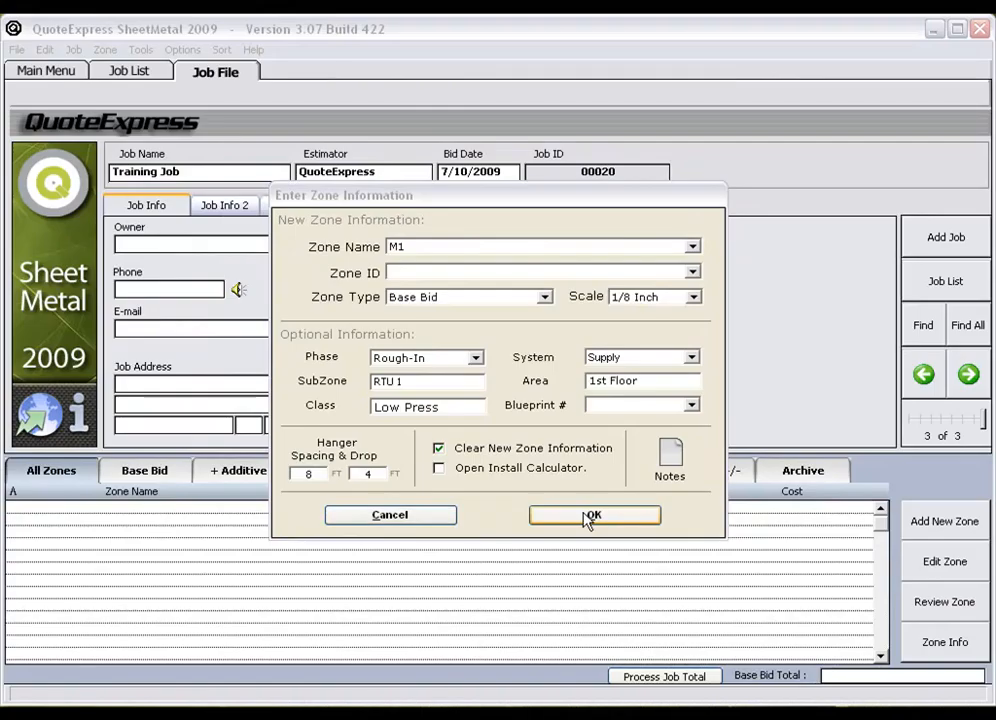
left_click(673, 600)
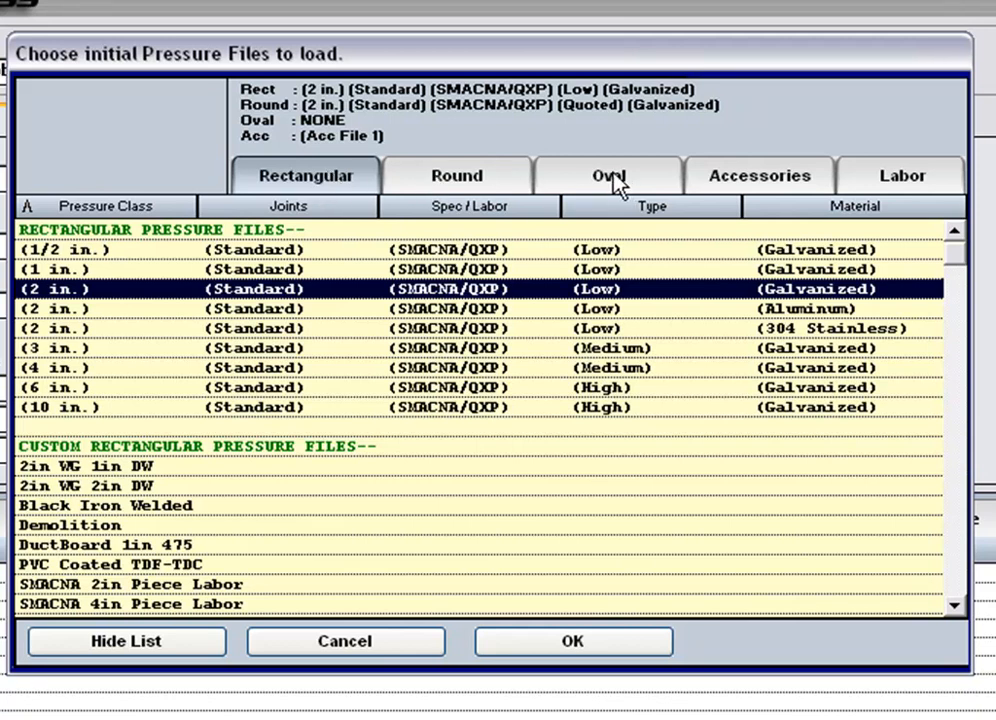
Review the round, oval, accessory, labor and rectangular file choices, and load the preselected 2 in. galvanized rectangular and round pressure files with Acc File 1
left_click(495, 173)
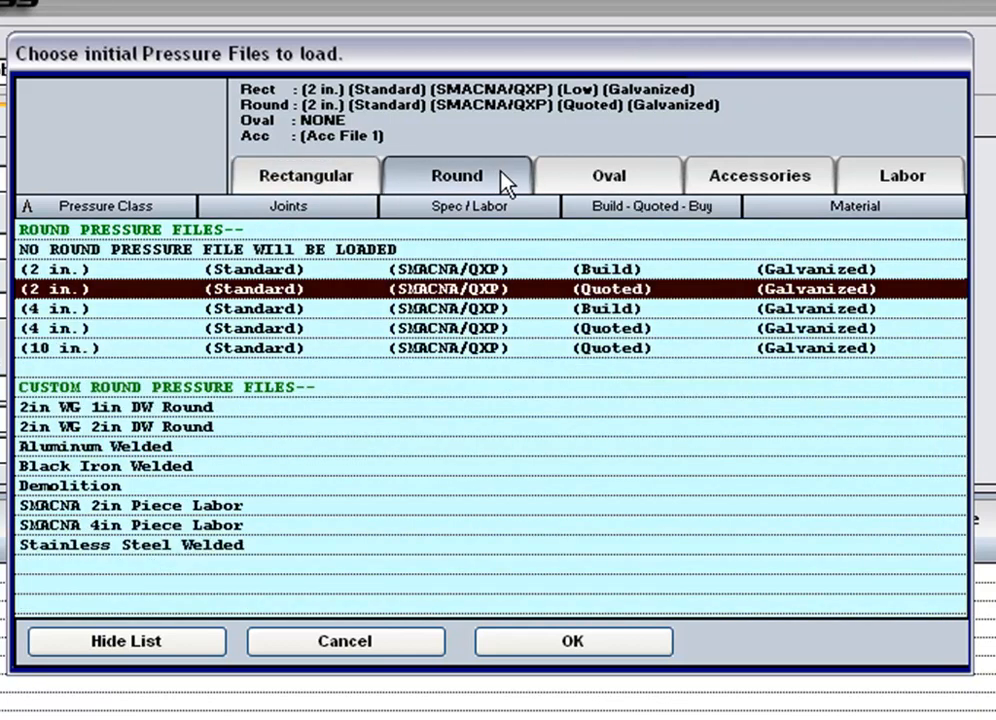
left_click(613, 181)
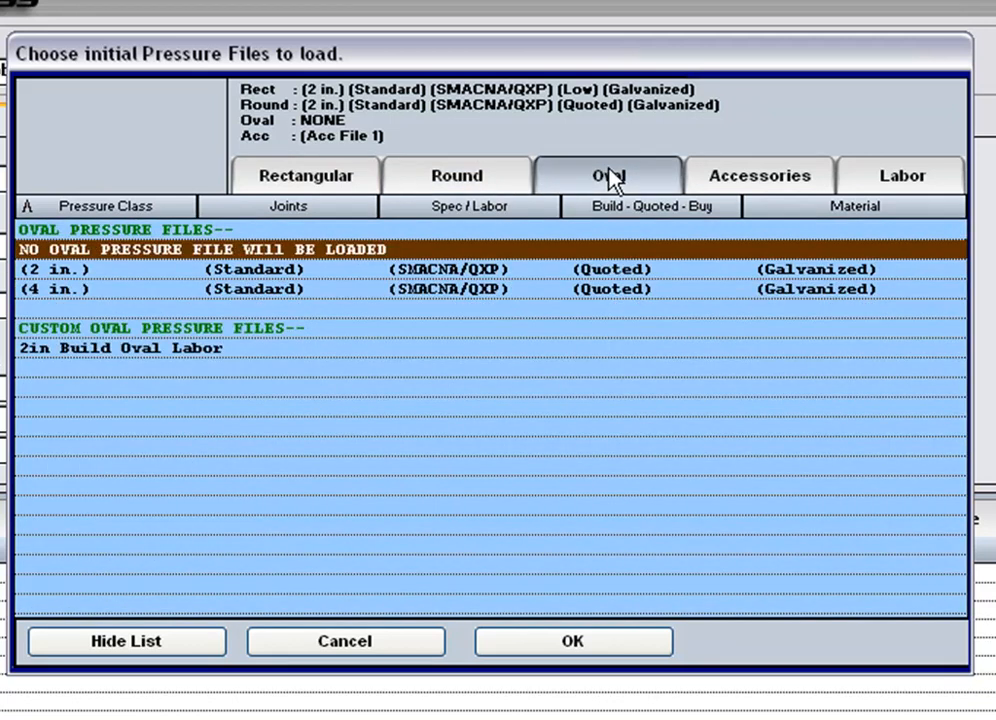
left_click(741, 174)
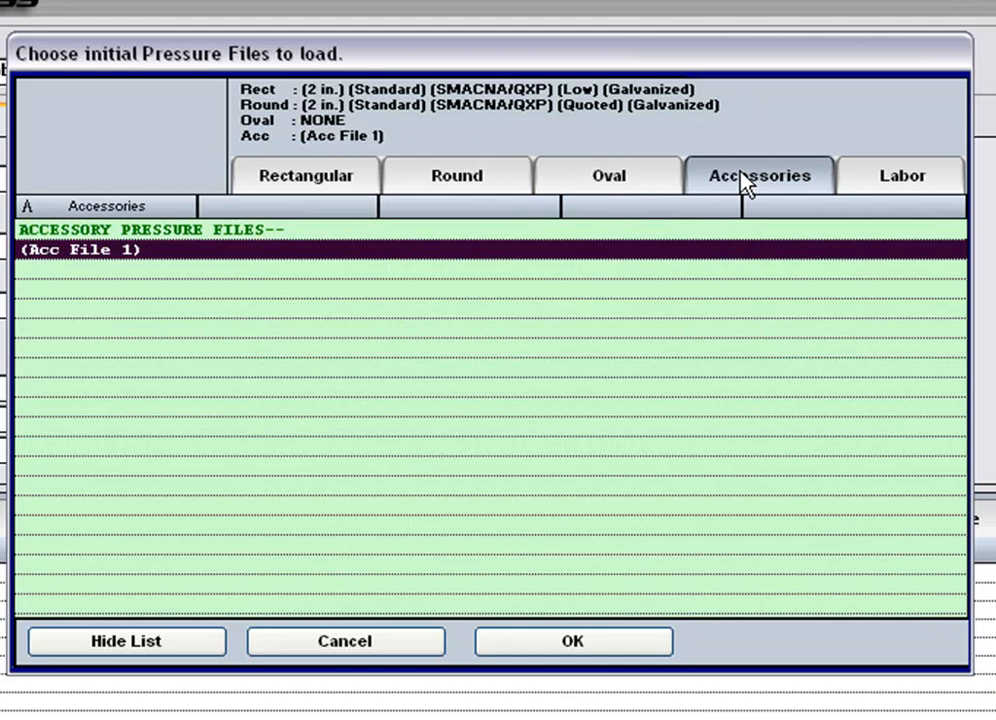
left_click(905, 184)
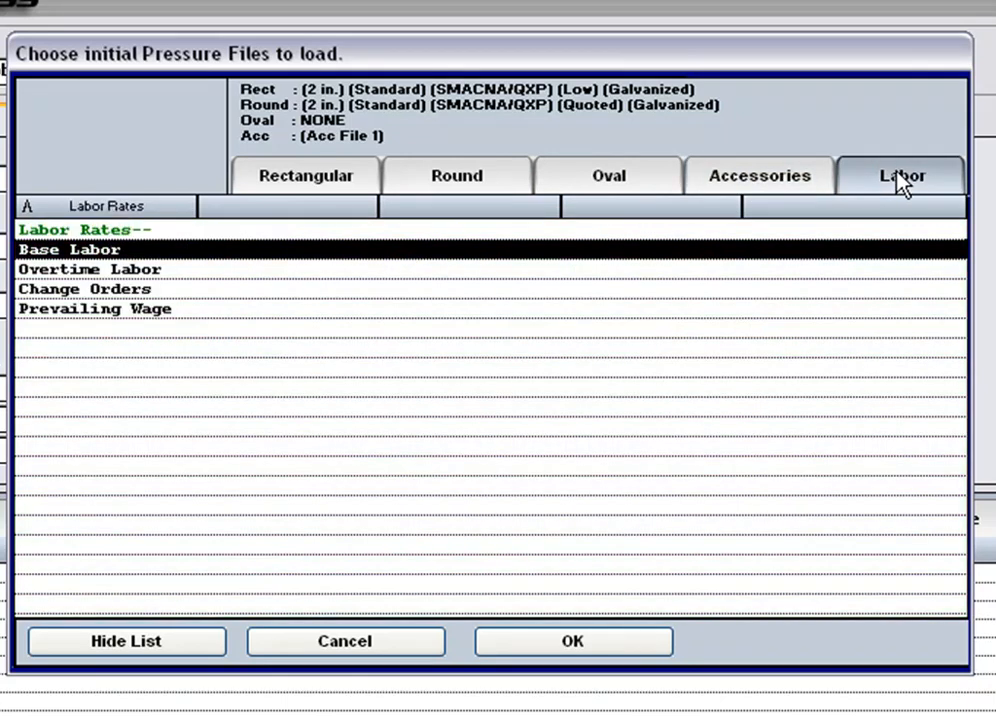
left_click(330, 185)
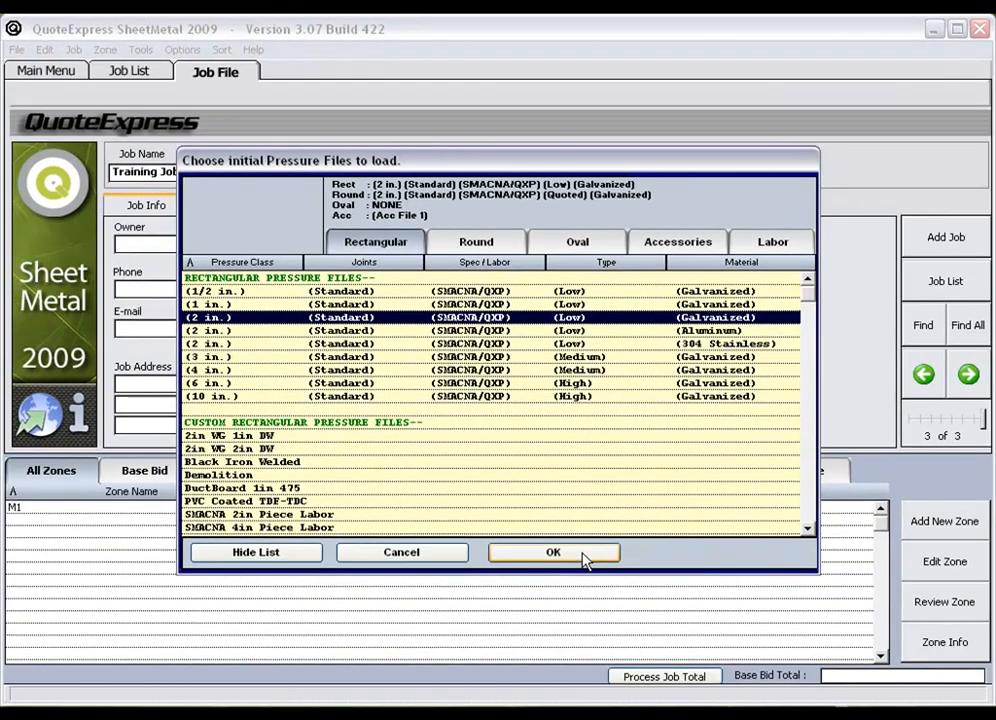
left_click(615, 648)
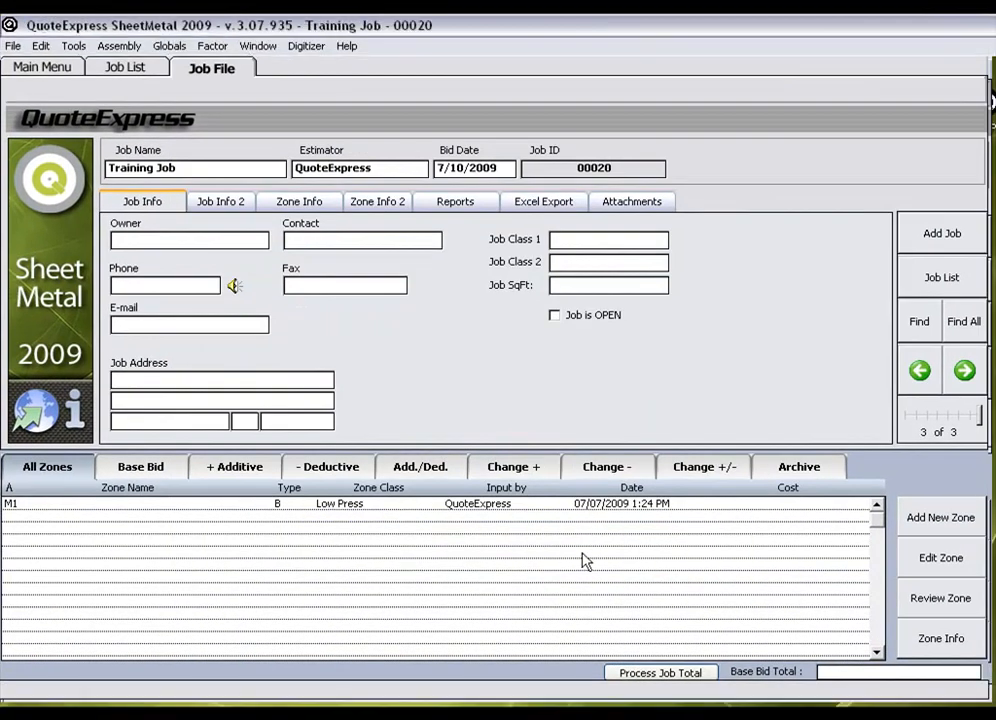